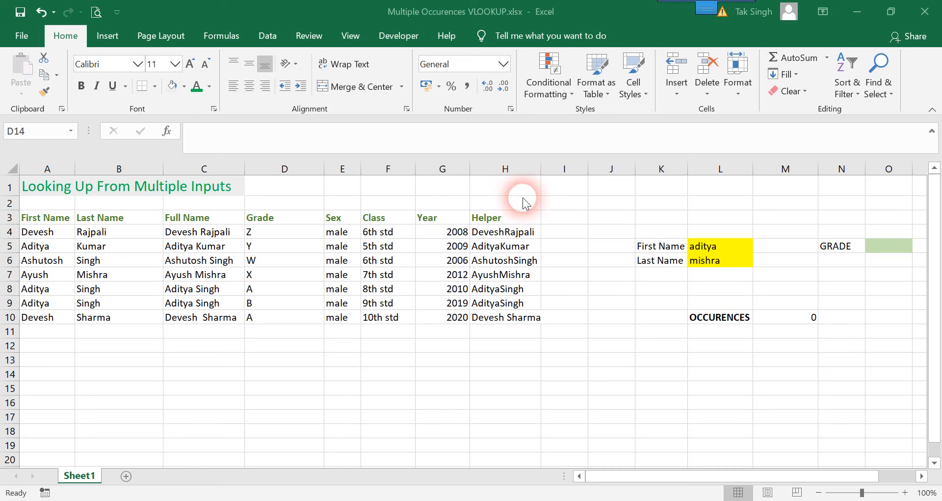
{"action": "left_click", "coordinate": [480, 160]}
{"action": "right_click", "coordinate": [483, 168]}
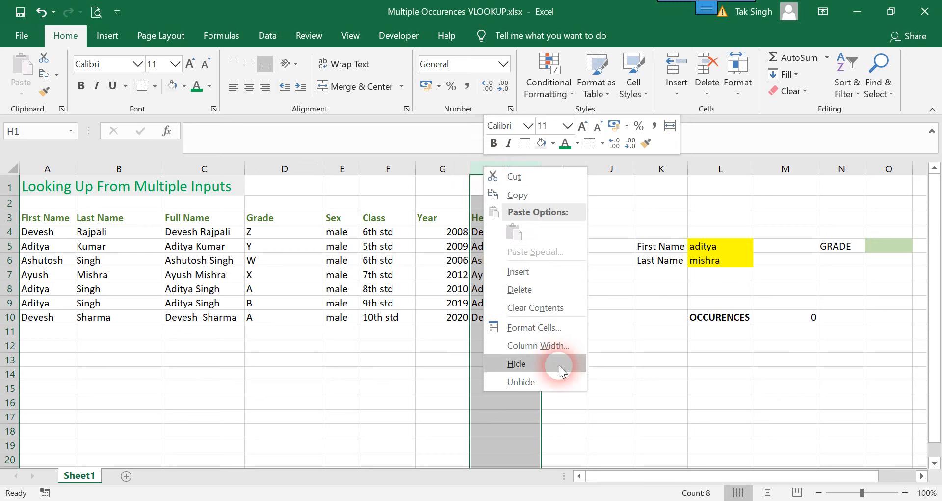
{"action": "left_click", "coordinate": [668, 382]}
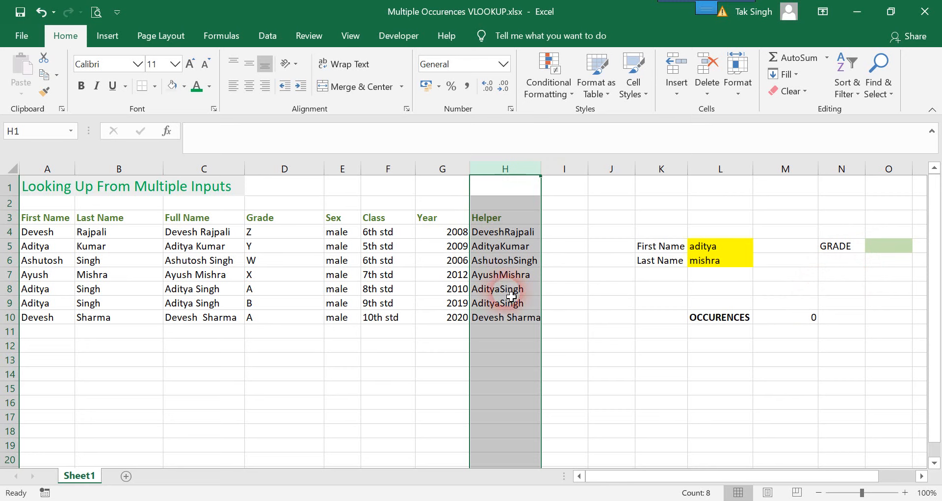
{"action": "left_click", "coordinate": [337, 406]}
{"action": "left_click", "coordinate": [481, 378]}
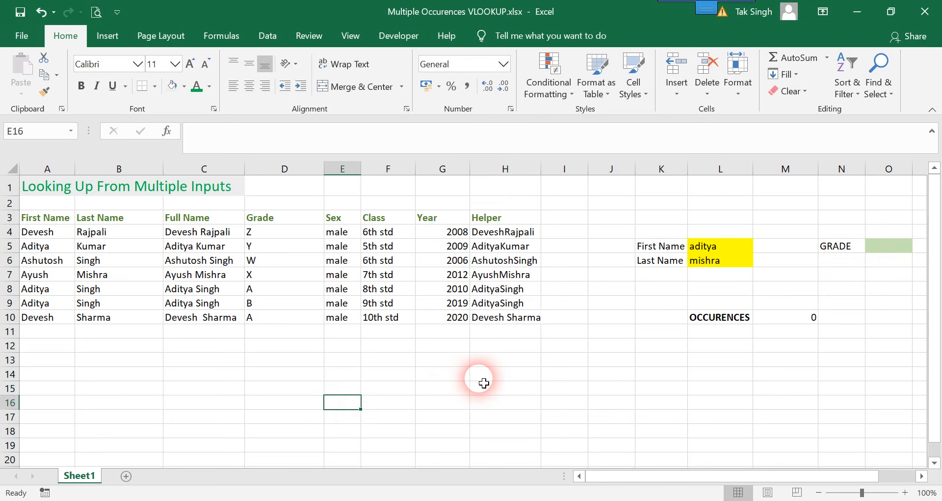
- Delete the Helper column H from the worksheet
{"action": "right_click", "coordinate": [506, 168]}
{"action": "left_click", "coordinate": [544, 294]}
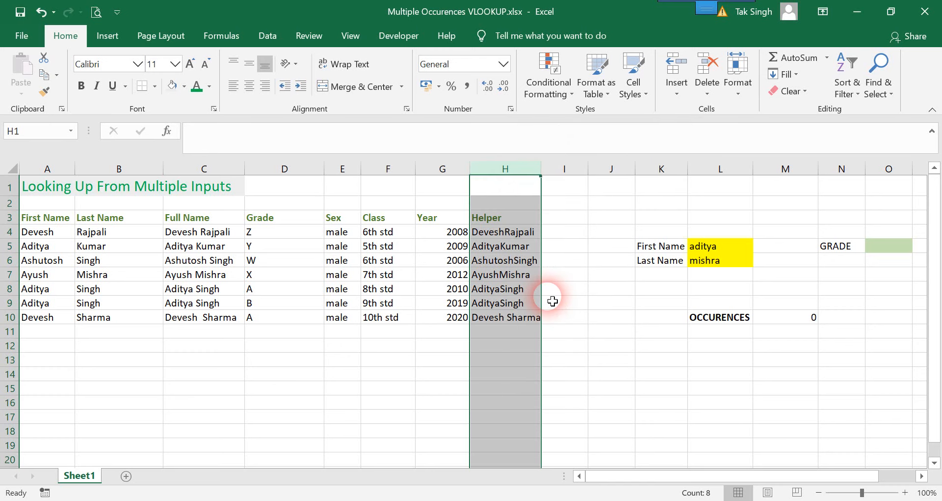
{"action": "left_click", "coordinate": [440, 378]}
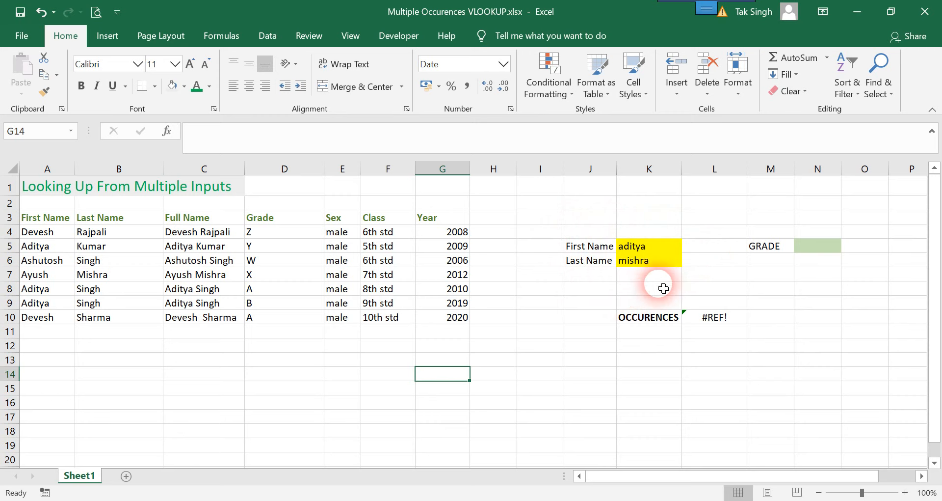
- Start an INDEX formula in the GRADE cell N5 with the data range A4:G10 as its array
{"action": "left_click", "coordinate": [821, 255]}
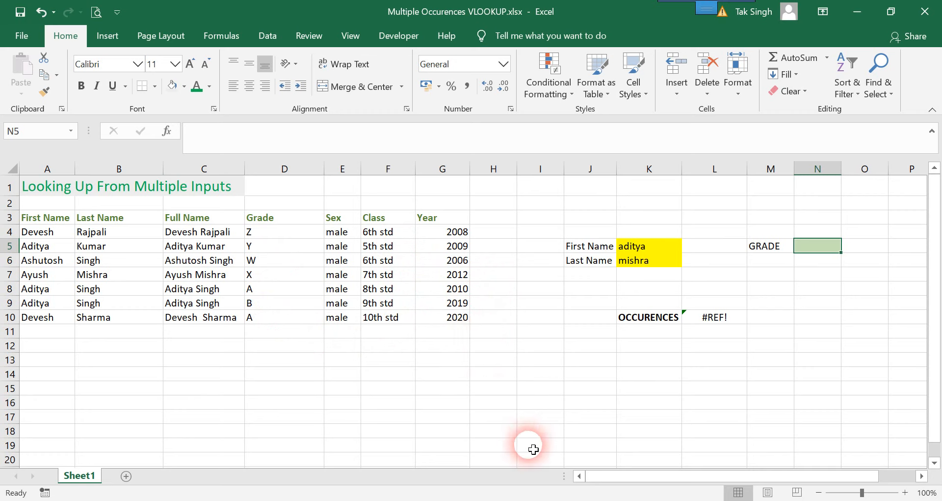
{"action": "type", "text": "=I"}
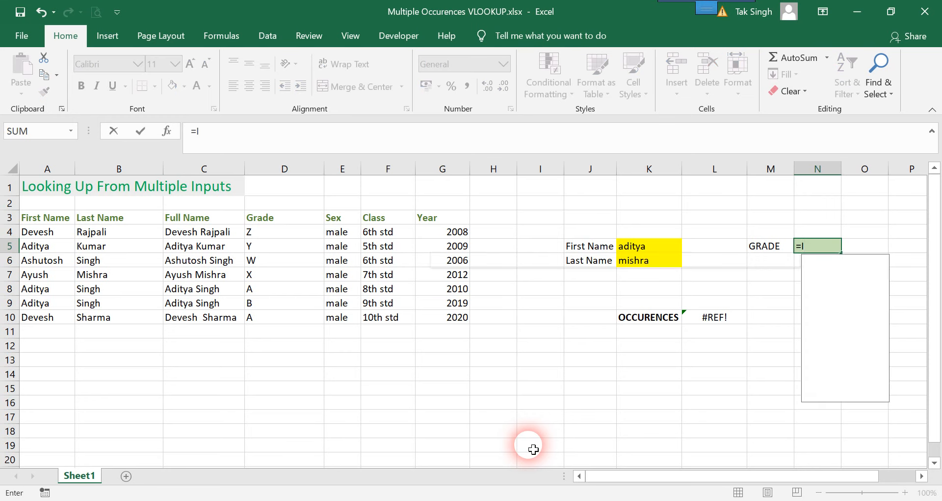
{"action": "type", "text": "N"}
{"action": "key", "text": "Home"}
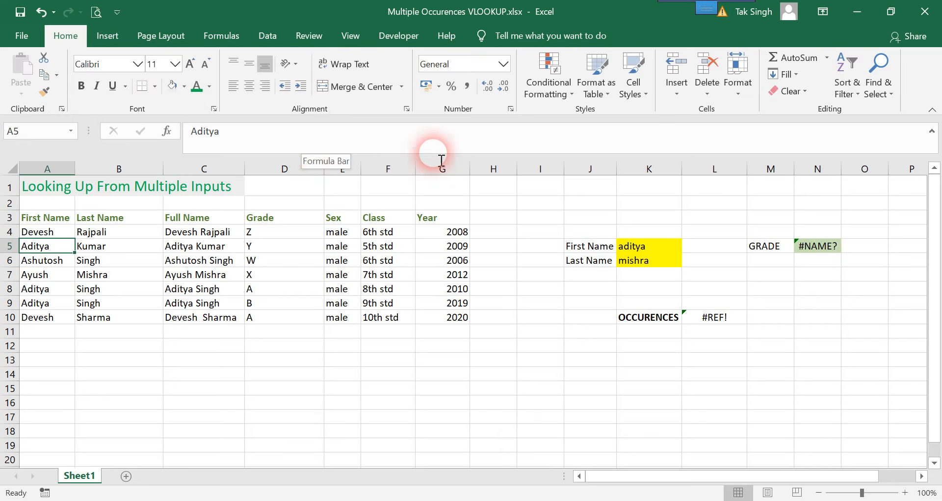
{"action": "left_click", "coordinate": [809, 250]}
{"action": "left_click", "coordinate": [353, 140]}
{"action": "key", "text": "BackSpace"}
{"action": "type", "text": "N"}
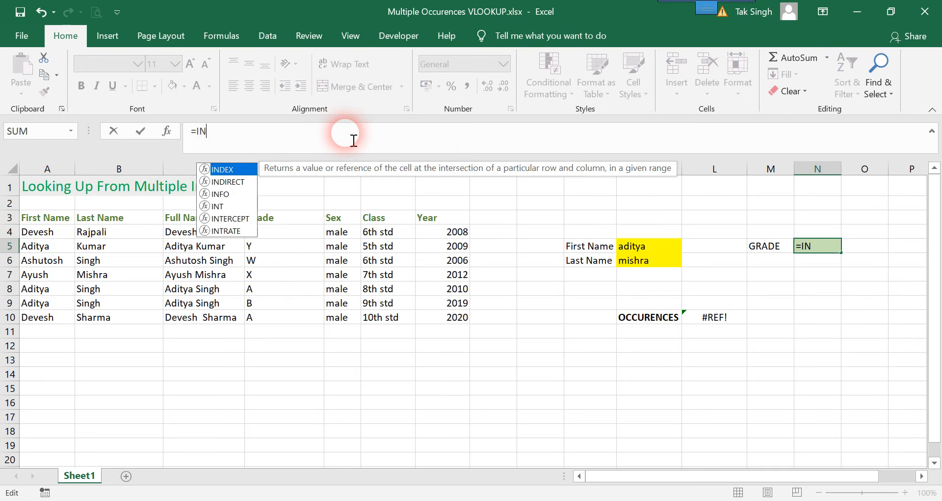
{"action": "key", "text": "Tab"}
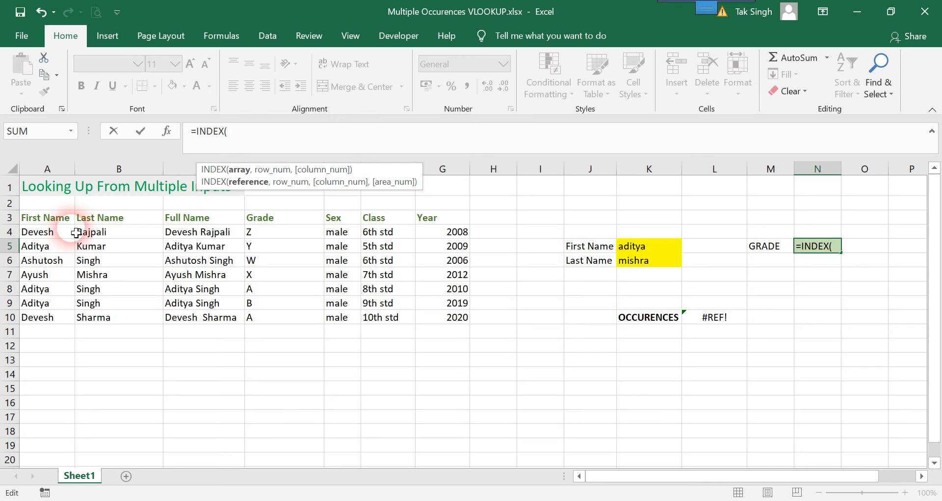
{"action": "left_click_drag", "start_coordinate": [41, 235], "coordinate": [449, 319]}
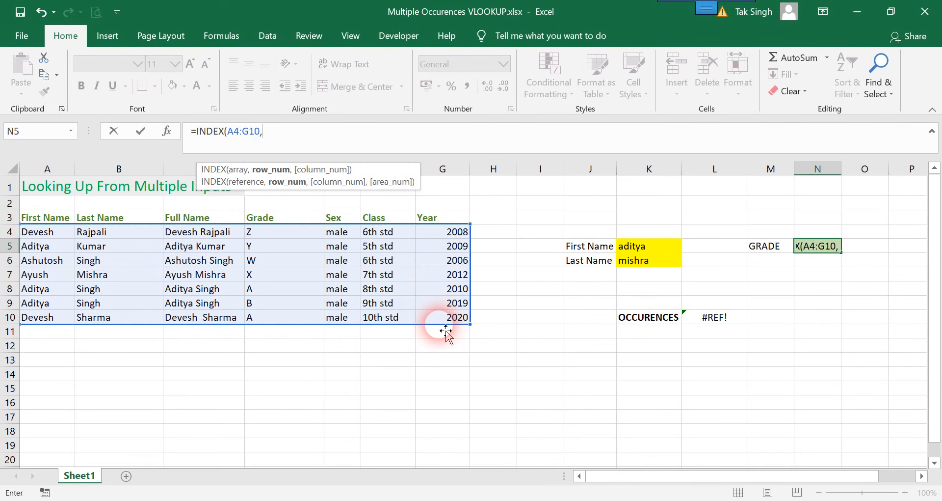
- Add a MATCH function as the INDEX row number, with the joined cells K5&K6 as its lookup value
{"action": "type", "text": ",MAth"}
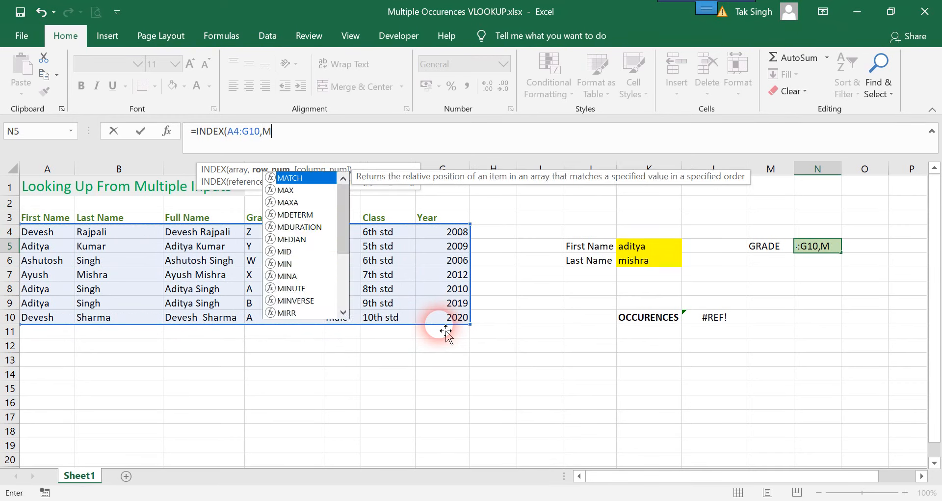
{"action": "key", "text": "BackSpace"}
{"action": "type", "text": "ch"}
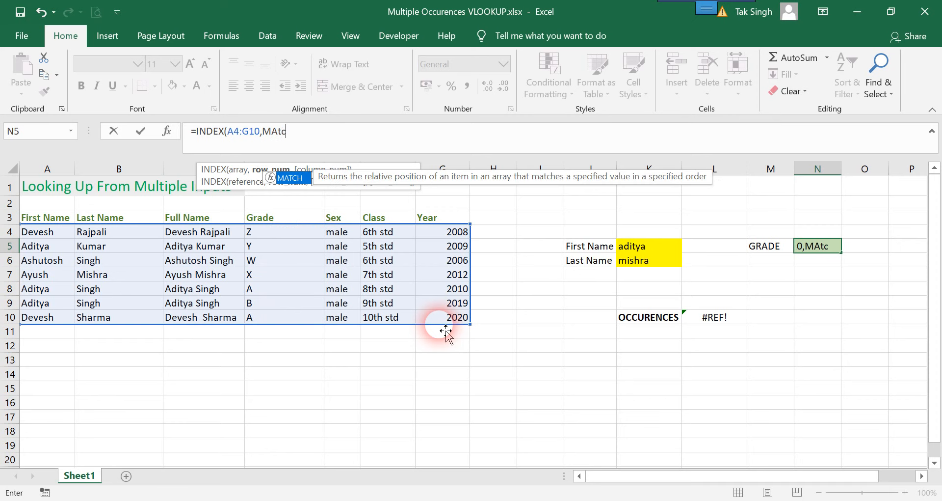
{"action": "key", "text": "Tab"}
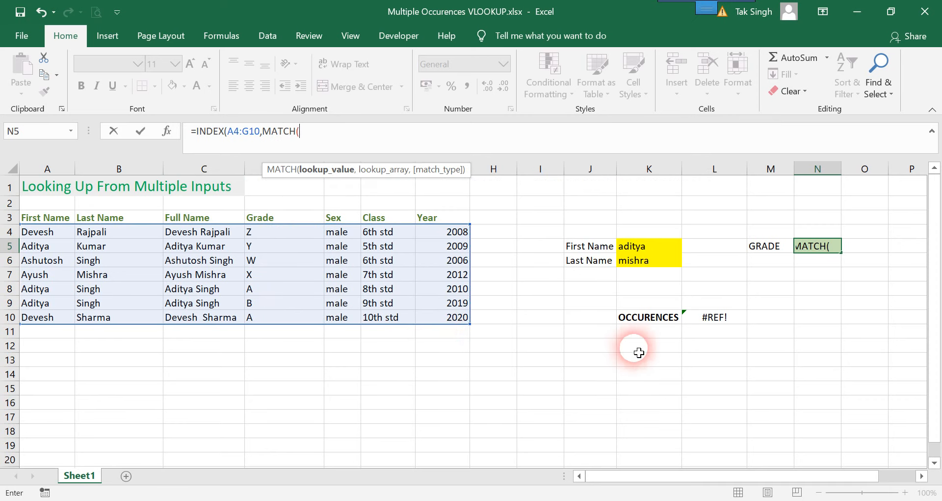
{"action": "left_click", "coordinate": [647, 250]}
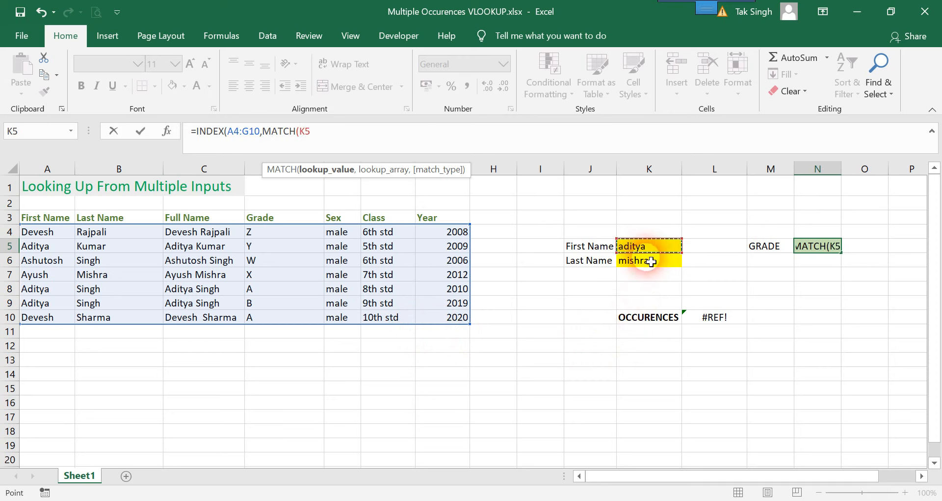
{"action": "type", "text": "&"}
{"action": "left_click", "coordinate": [658, 263]}
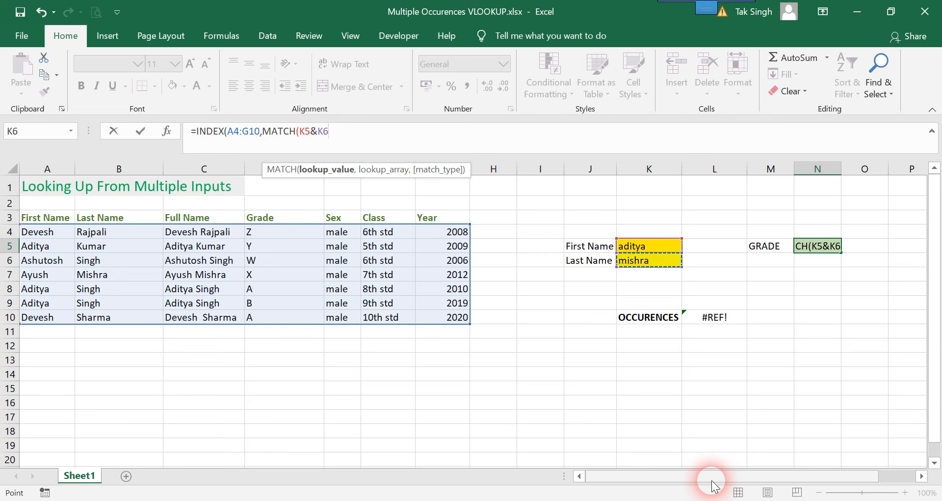
{"action": "type", "text": ","}
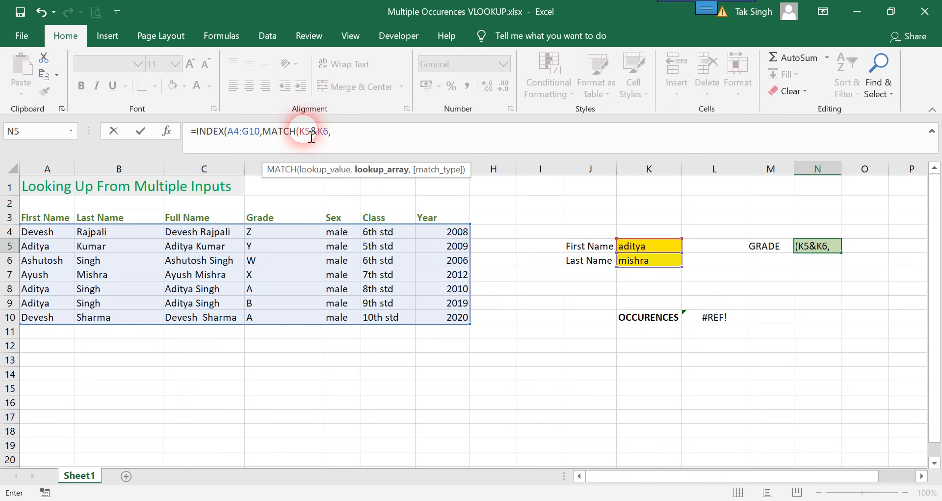
- Set the MATCH lookup array to A4:A10&B4:B10 with match type 0 for an exact match, and close the function
{"action": "left_click_drag", "start_coordinate": [44, 234], "coordinate": [53, 318]}
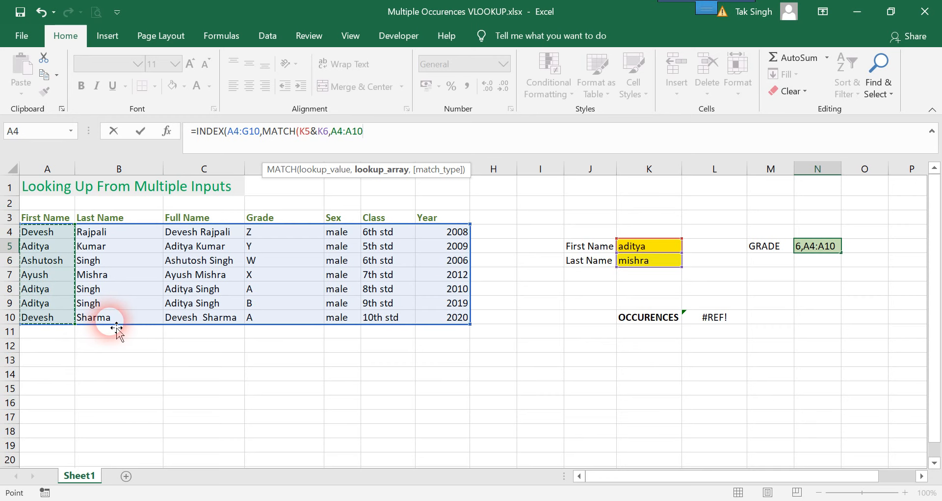
{"action": "type", "text": "&"}
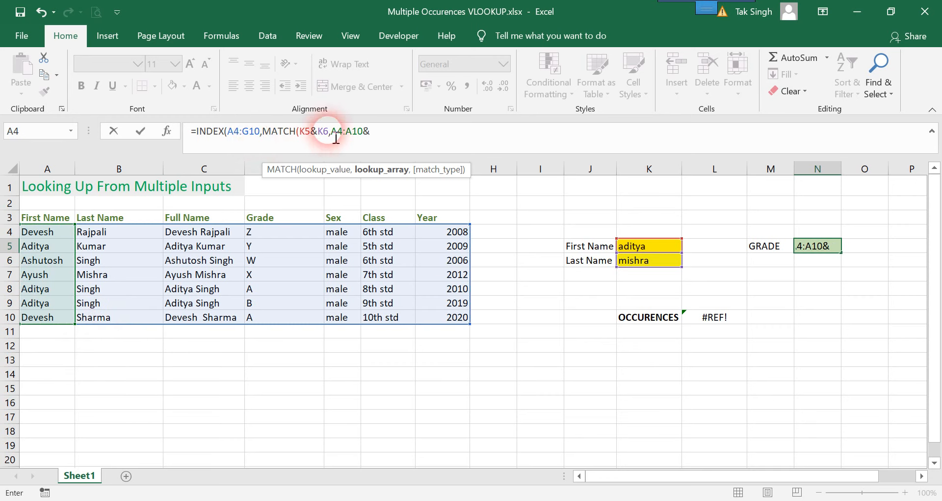
{"action": "left_click_drag", "start_coordinate": [107, 232], "coordinate": [137, 317]}
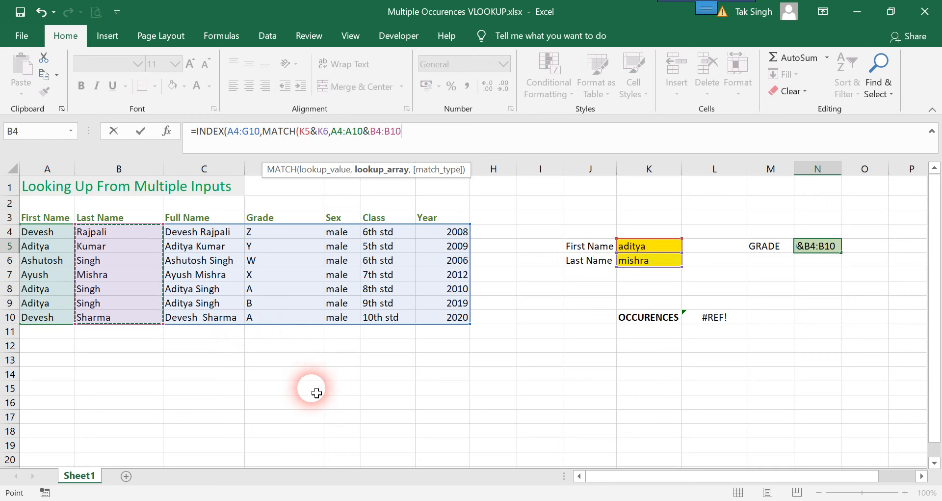
{"action": "type", "text": ","}
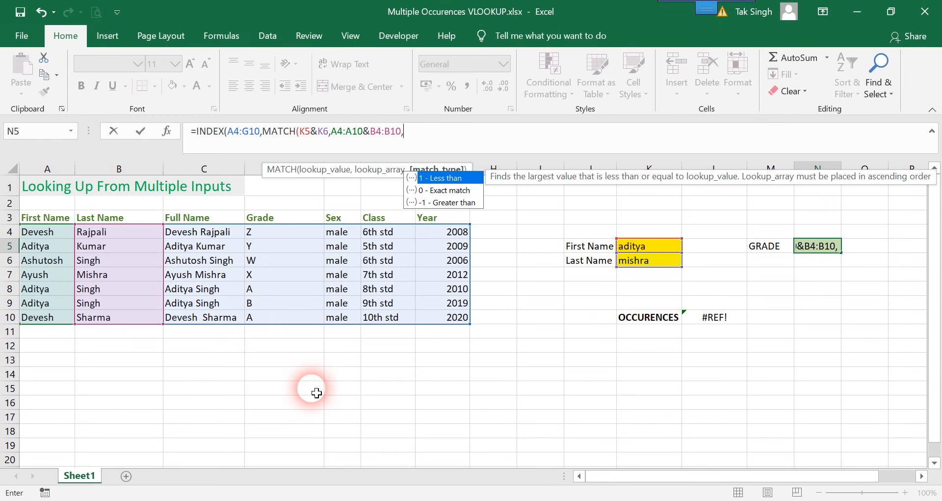
{"action": "type", "text": "0)"}
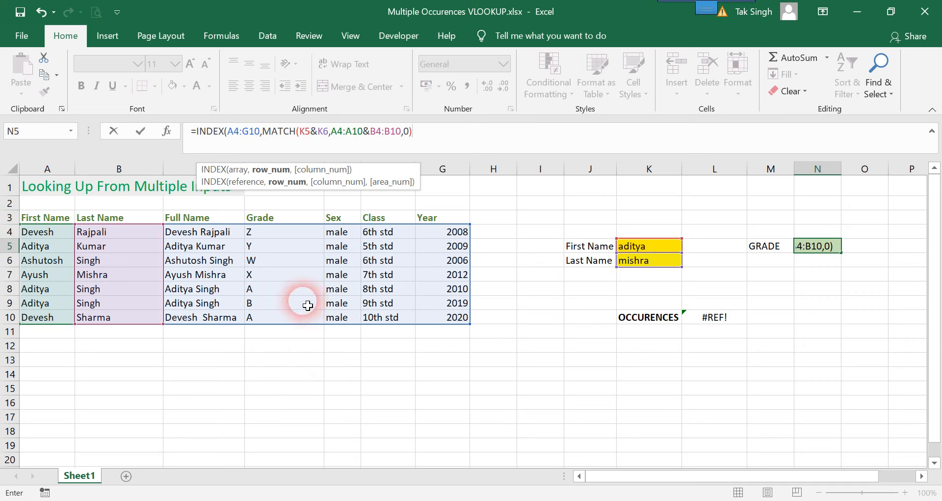
- Set the INDEX column number to 4 for the Grade column and enter the formula in N5 as an array formula
{"action": "type", "text": ","}
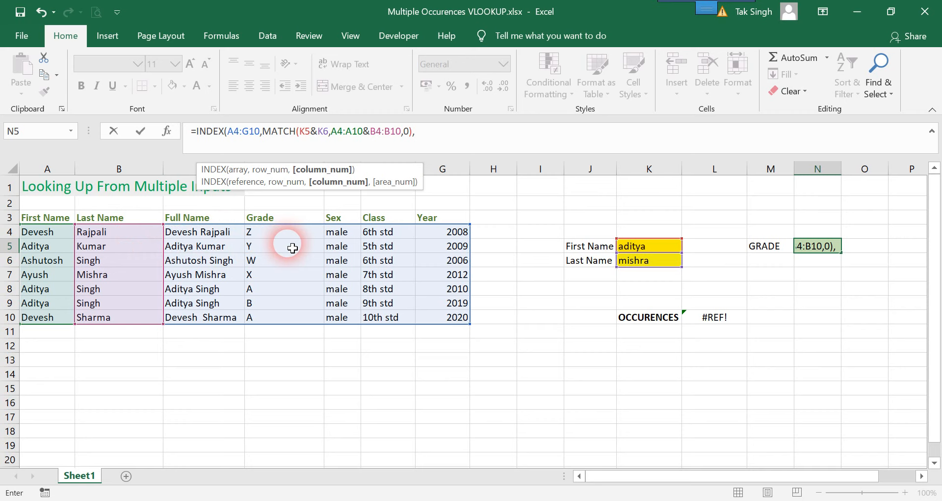
{"action": "type", "text": "4)"}
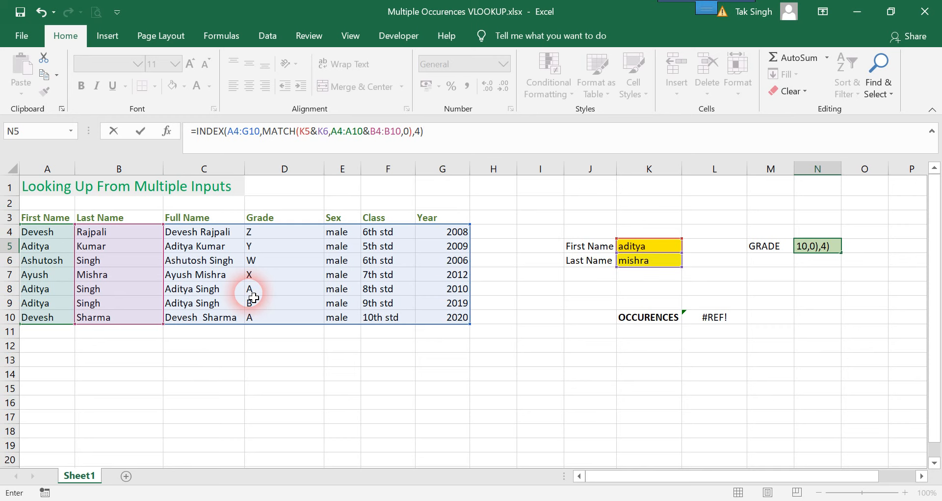
{"action": "key", "text": "ctrl+shift+Return"}
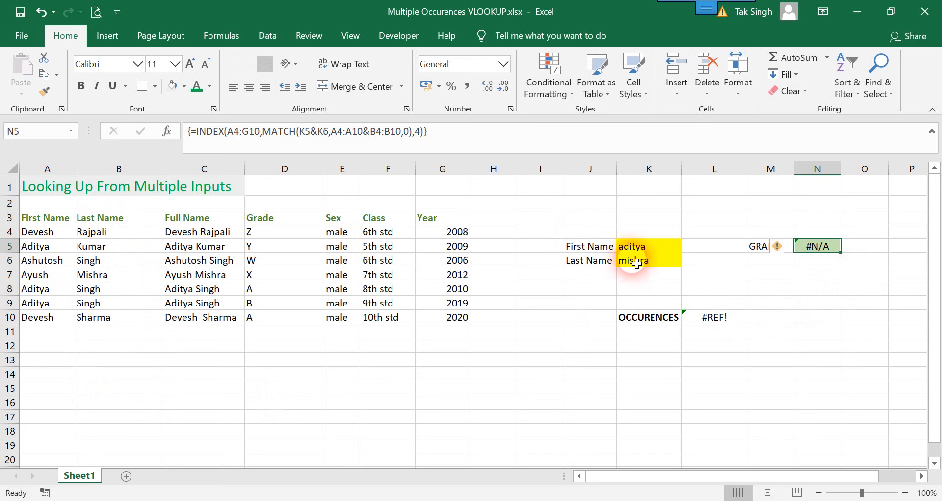
- Replace the first name to look up in K5 with the first name listed in row 7 of the table
{"action": "left_click", "coordinate": [659, 254]}
{"action": "key", "text": "Up"}
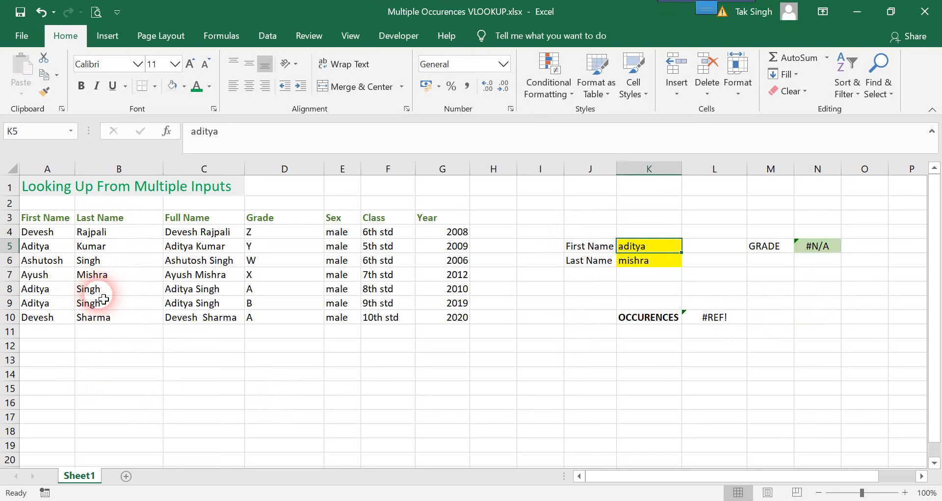
{"action": "type", "text": "A"}
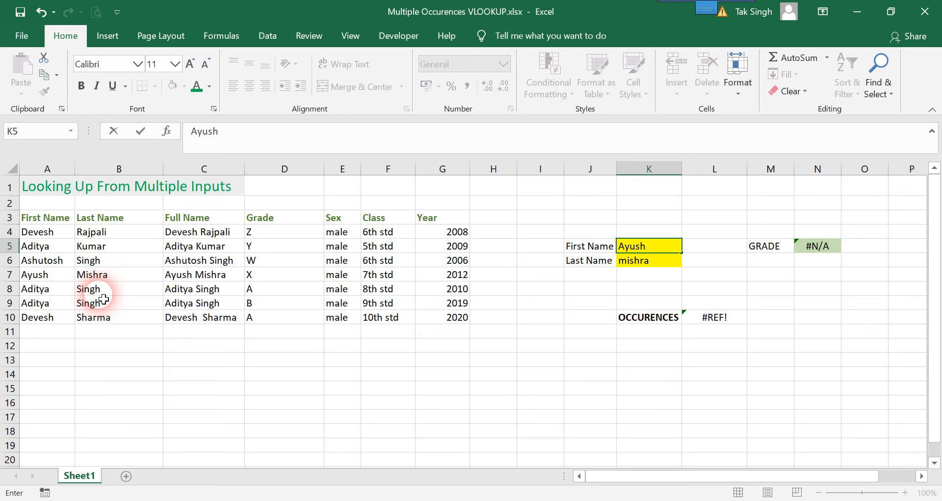
{"action": "type", "text": "yush"}
{"action": "key", "text": "Return"}
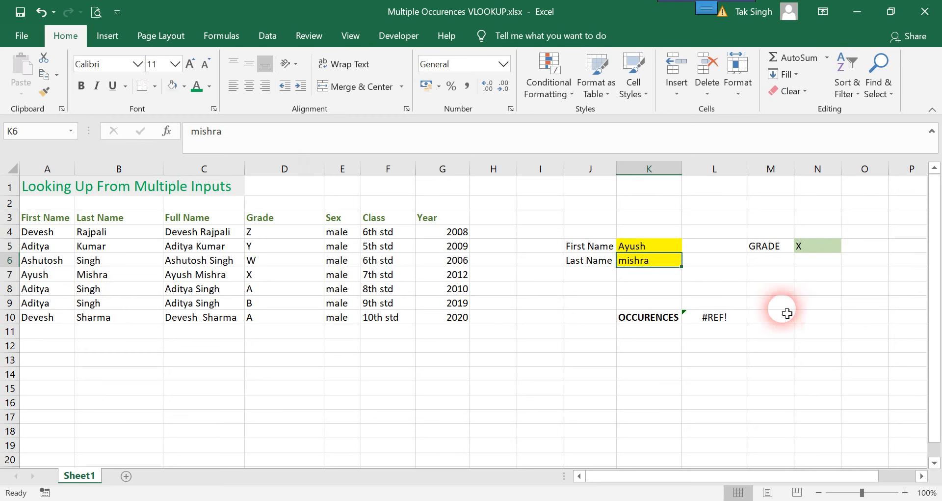
- Reopen the INDEX/MATCH formula in N5 for review and recommit it as an array formula
{"action": "left_click", "coordinate": [299, 139]}
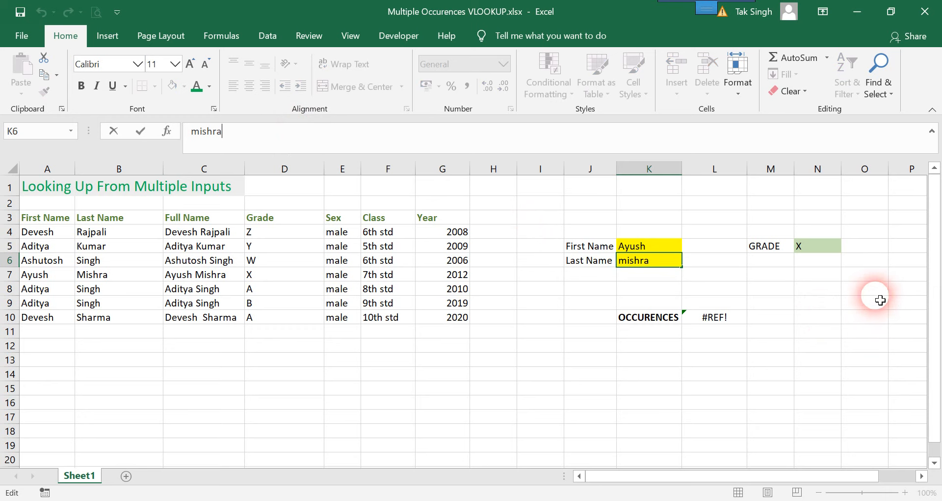
{"action": "left_click", "coordinate": [814, 247]}
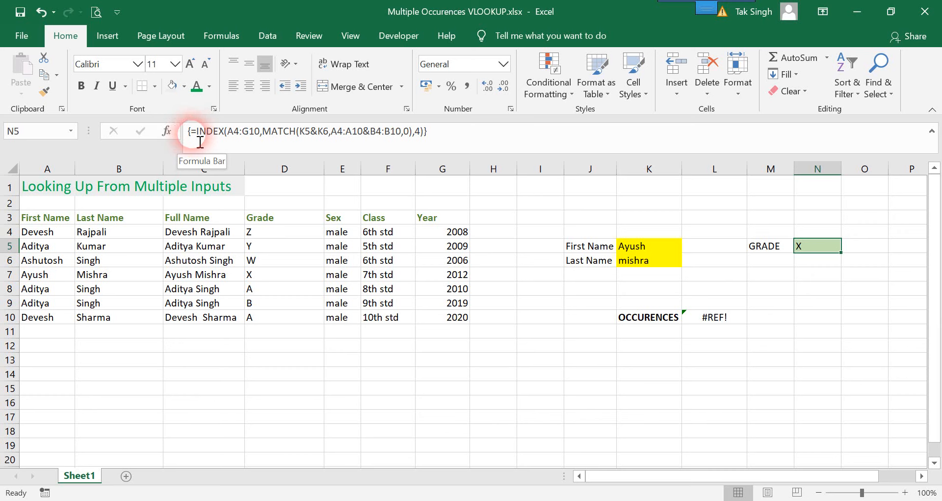
{"action": "left_click", "coordinate": [434, 137]}
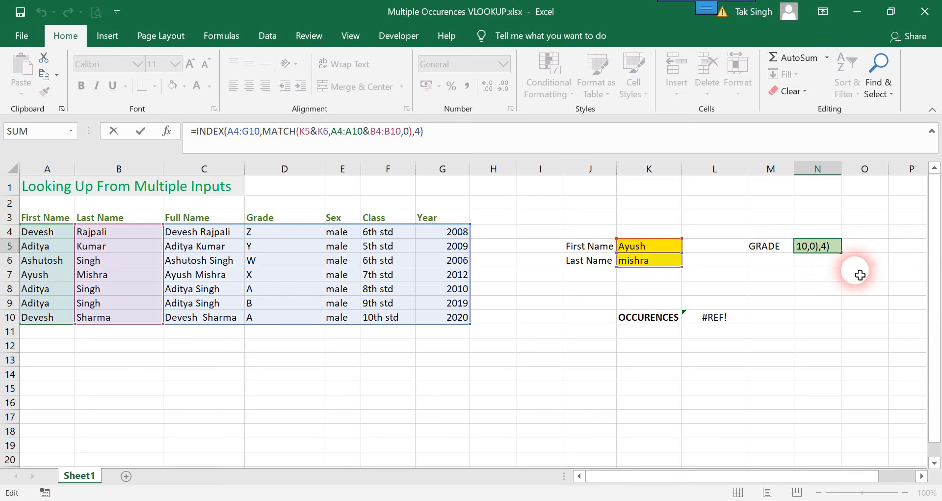
{"action": "left_click", "coordinate": [826, 244]}
{"action": "left_click", "coordinate": [562, 144]}
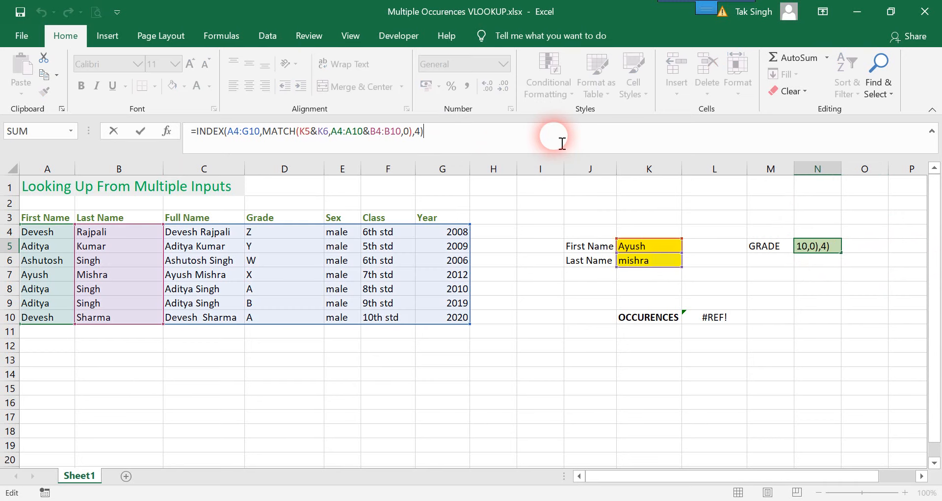
{"action": "key", "text": "ctrl+shift+Return"}
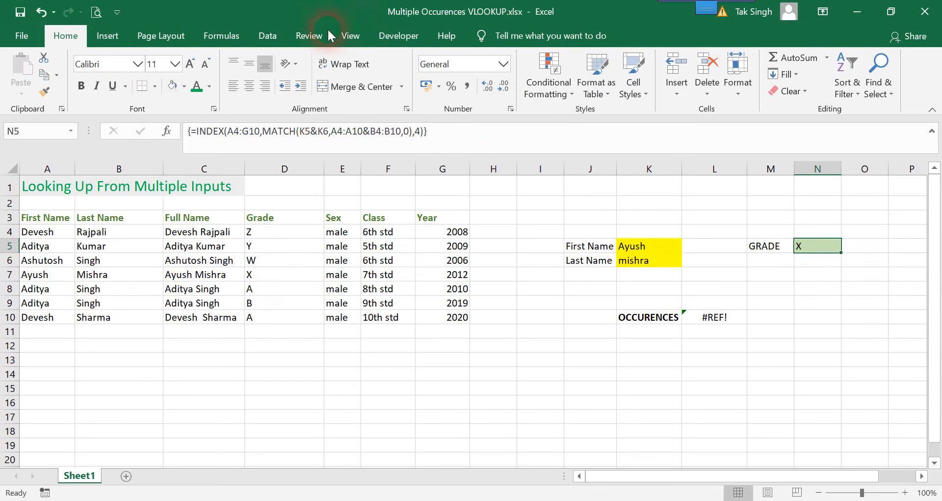